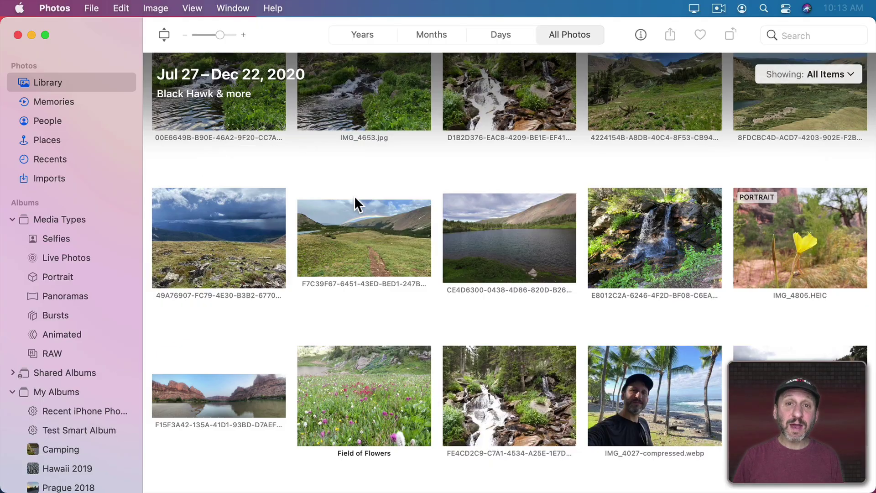
Show the Memories collection, with the Year in Review 2020 memory listed first.
click(43, 102)
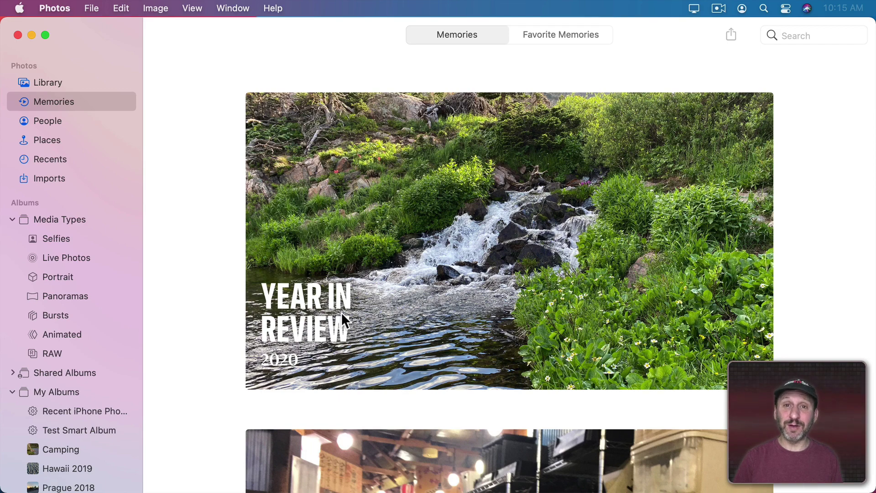
Open the Year in Review 2020 memory card to see its title photo and Photos section.
click(407, 208)
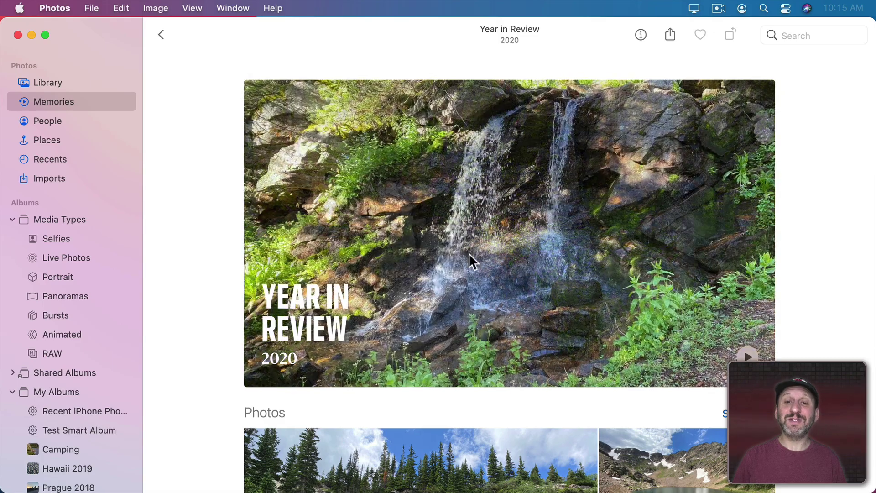
click(749, 357)
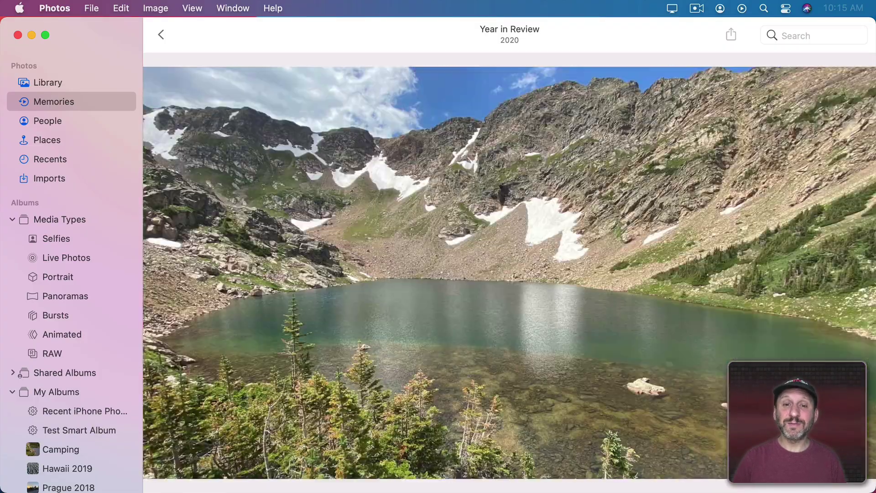
mouse_move(600, 273)
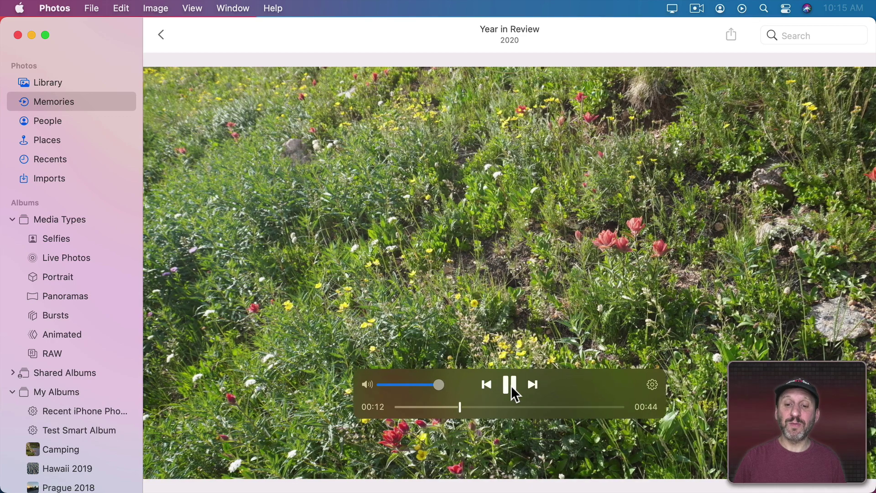
click(511, 386)
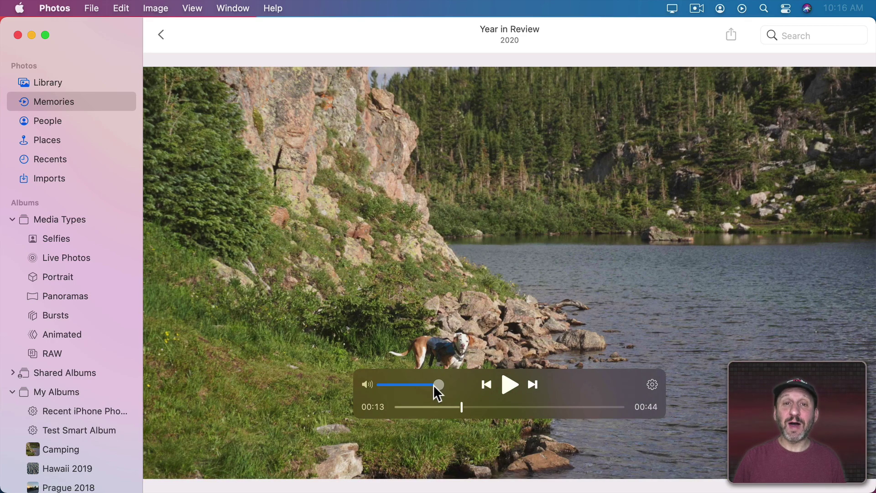
click(651, 385)
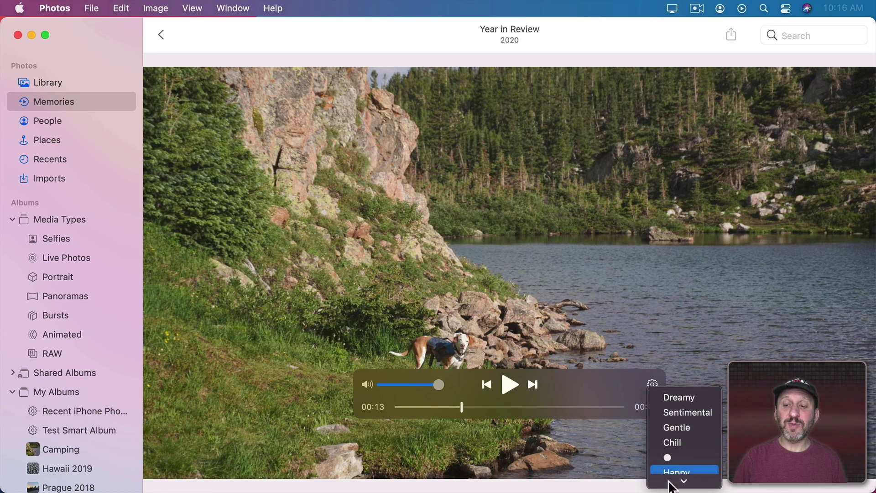
mouse_move(667, 486)
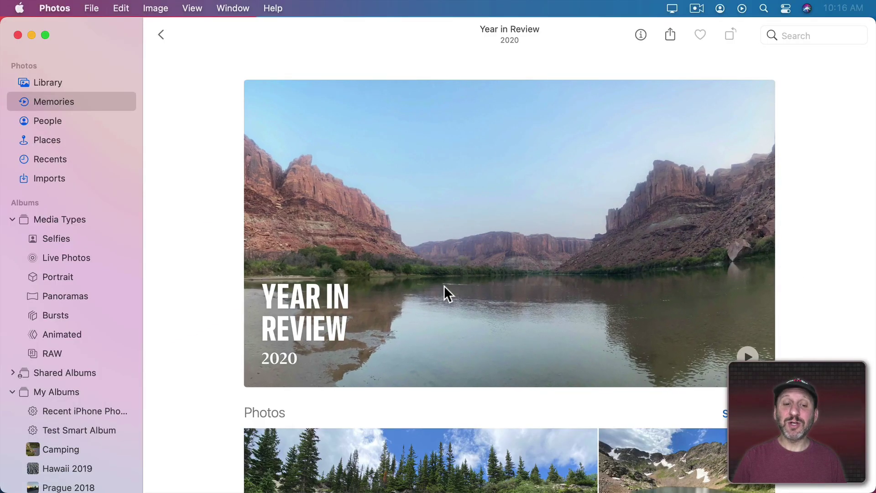
scroll(444, 286, down, 8)
scroll(444, 284, down, 1)
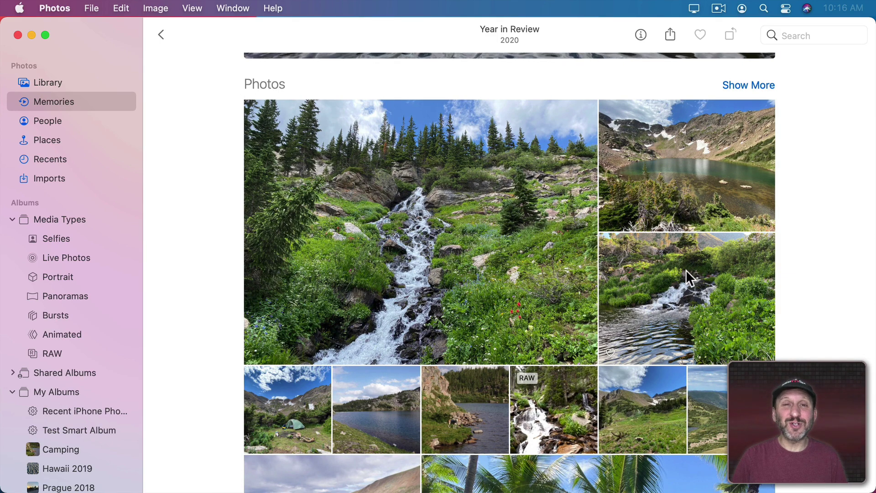
double_click(657, 276)
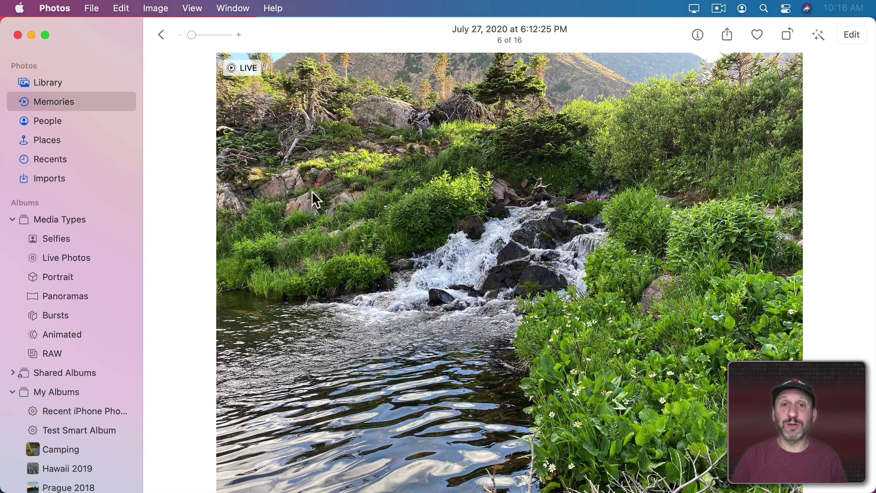
click(159, 33)
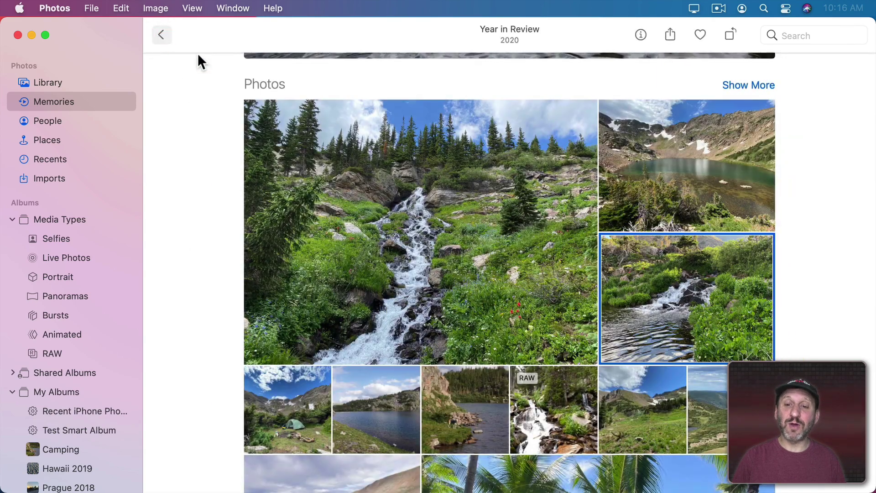
click(747, 85)
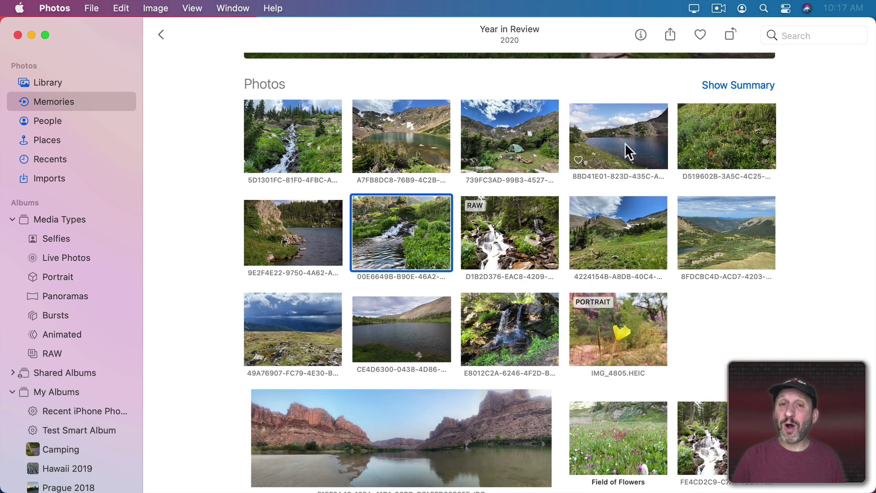
click(736, 85)
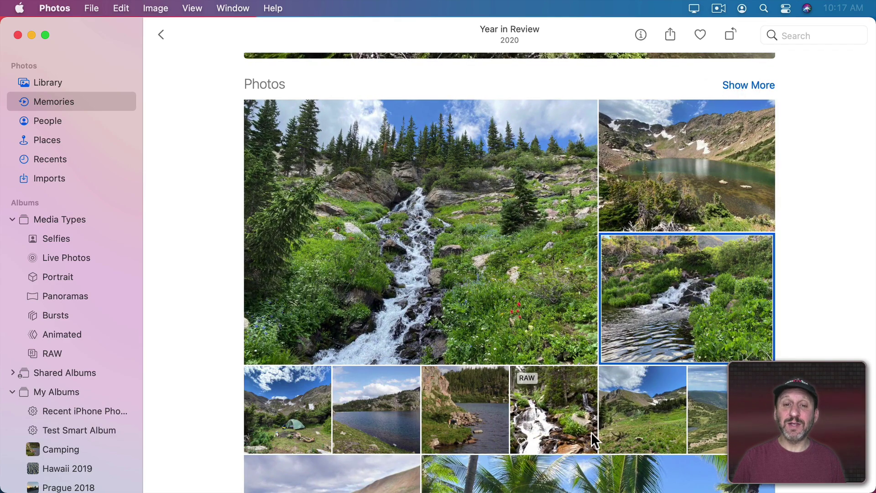
scroll(591, 432, down, 15)
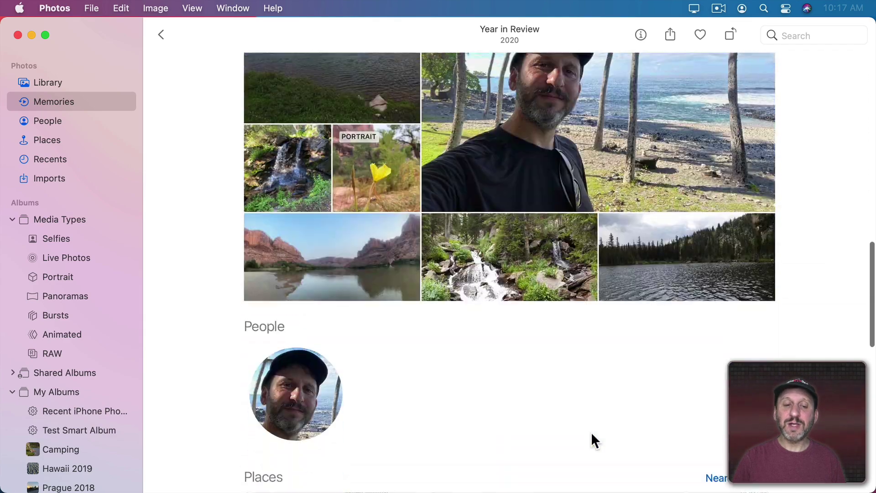
scroll(590, 432, down, 1)
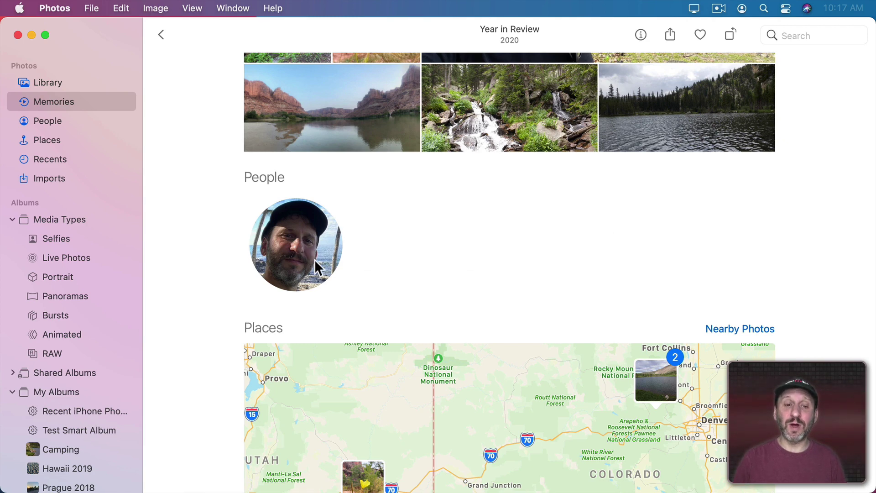
scroll(339, 274, down, 5)
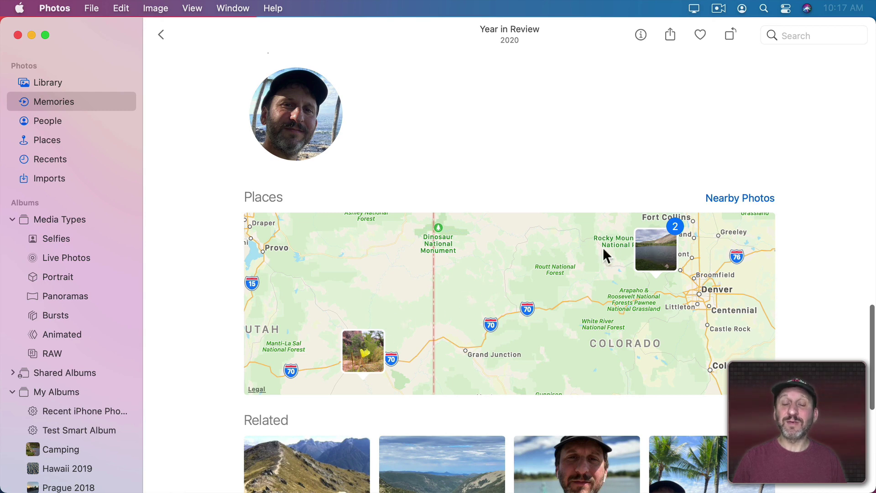
scroll(465, 274, down, 10)
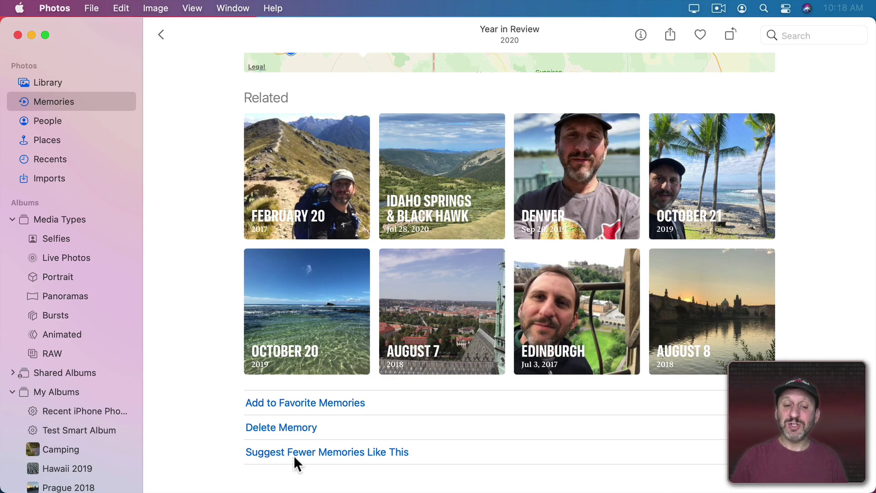
Scroll back up the Four-legged Friends 2017 memory to its dog title photo.
scroll(380, 220, up, 15)
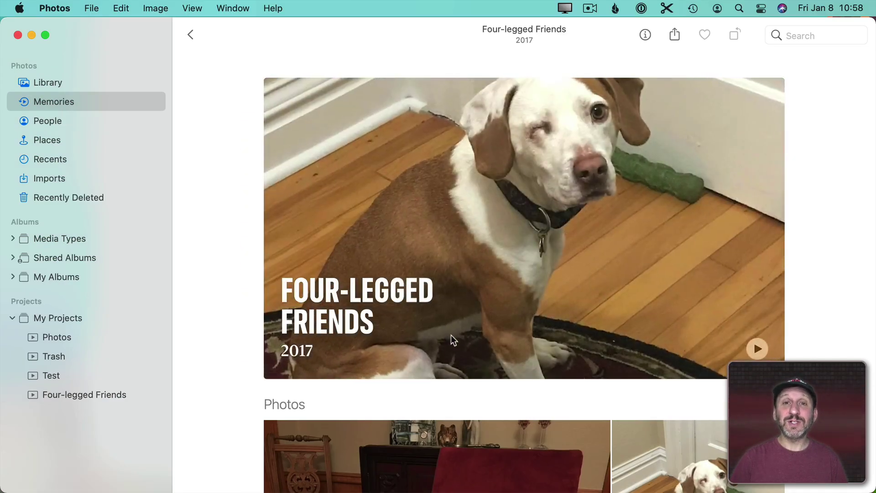
Scroll down the Four-legged Friends 2017 memory through its Photos, People and Places sections.
scroll(451, 345, down, 5)
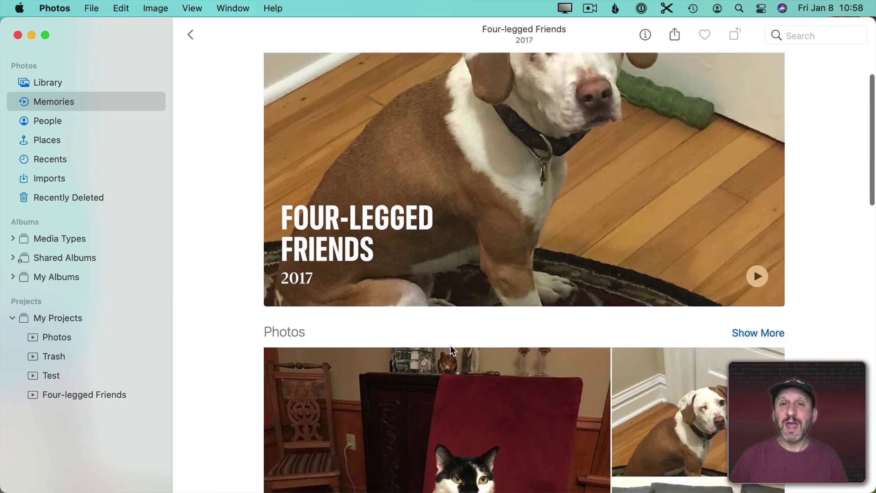
scroll(451, 340, down, 4)
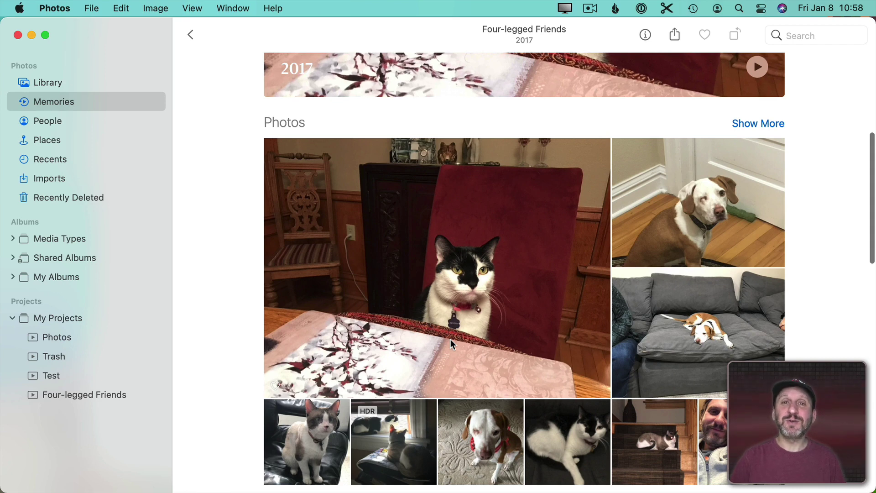
scroll(450, 340, down, 4)
scroll(451, 343, down, 2)
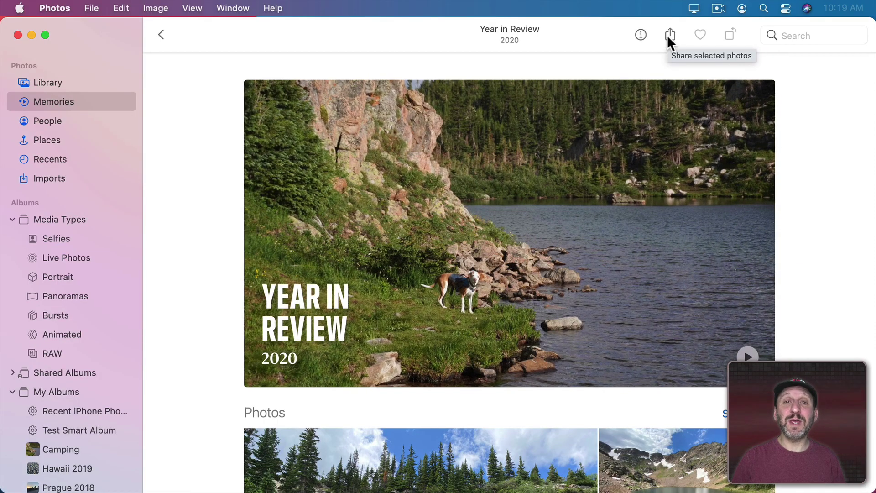
Open then dismiss the share options, and expand the memory's Photos section into the full grid.
click(669, 35)
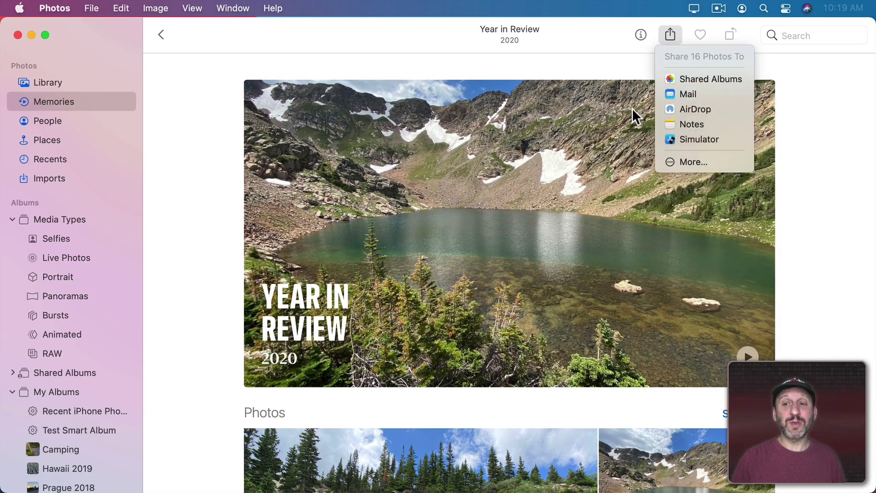
click(482, 246)
scroll(482, 246, down, 5)
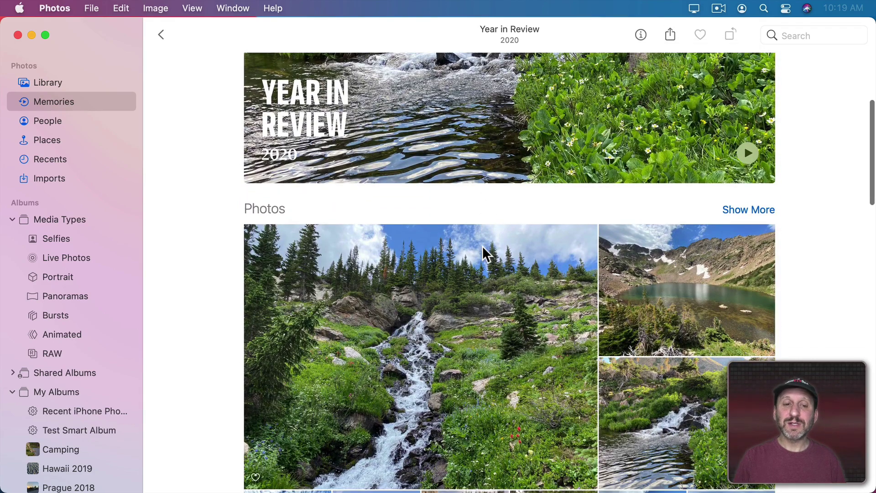
click(744, 209)
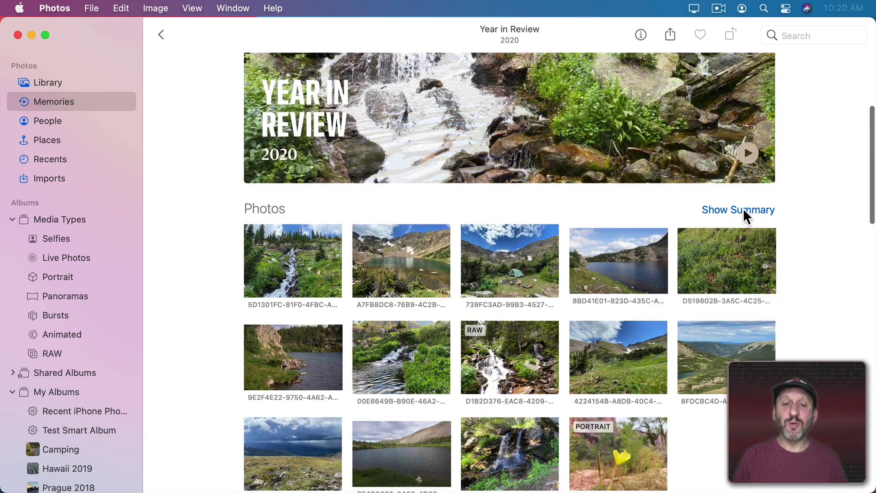
scroll(743, 211, down, 3)
Select all 20 memory photos and create a new album named 2020 from them.
click(335, 160)
scroll(348, 365, up, 5)
scroll(384, 370, down, 8)
scroll(384, 370, down, 3)
shift+click(506, 308)
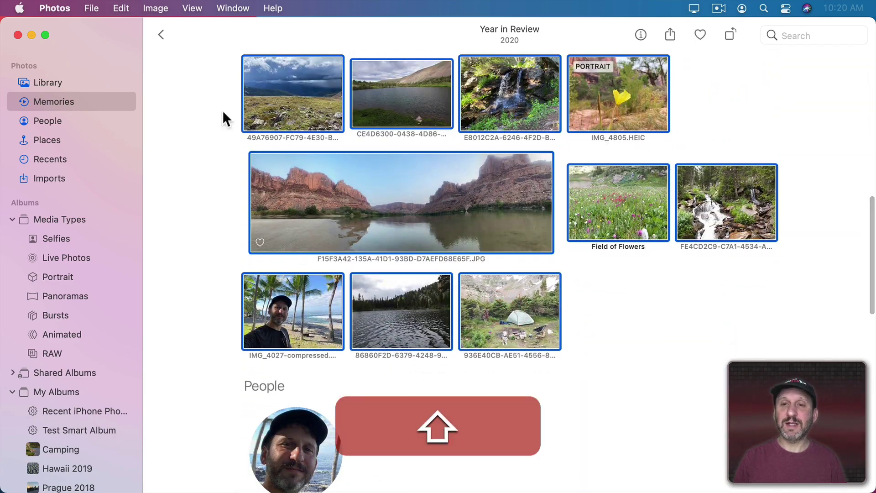
click(92, 7)
click(95, 27)
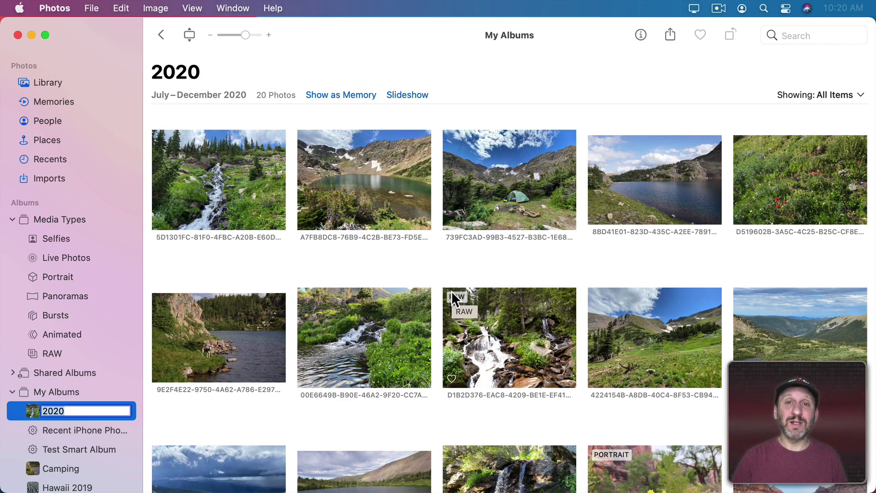
Return to the Memories list and filter to Favorite Memories, showing only Year in Review 2020.
key(super+2)
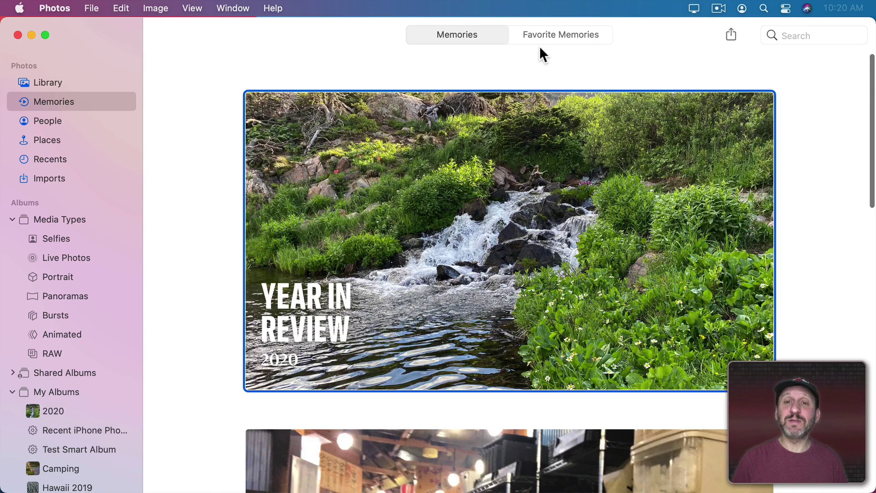
click(564, 36)
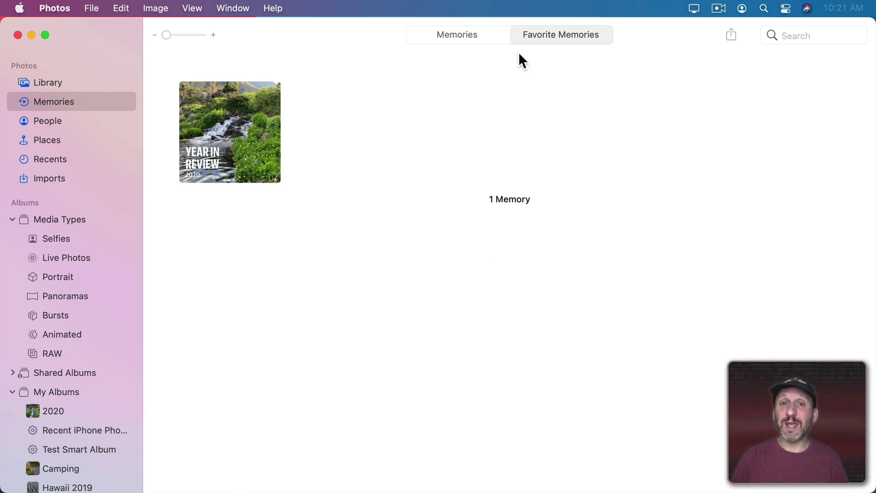
click(230, 131)
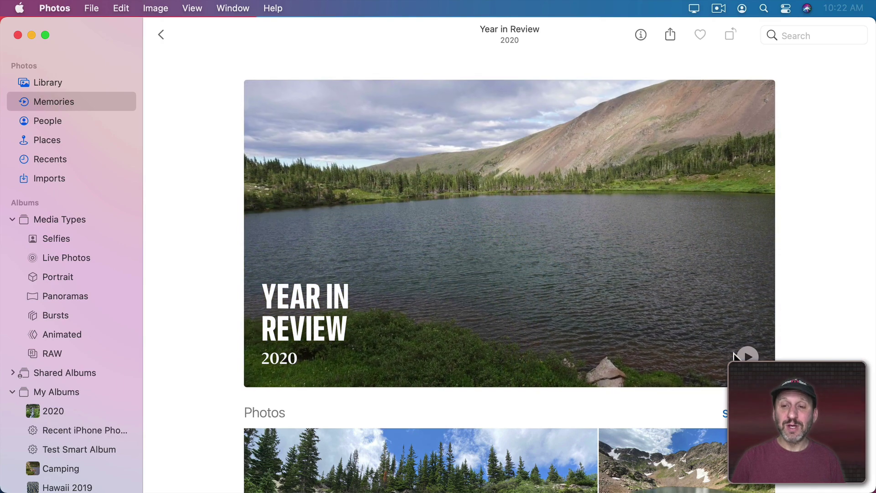
Select all 20 photos of the expanded memory and start a new Photos slideshow from them.
scroll(719, 349, down, 5)
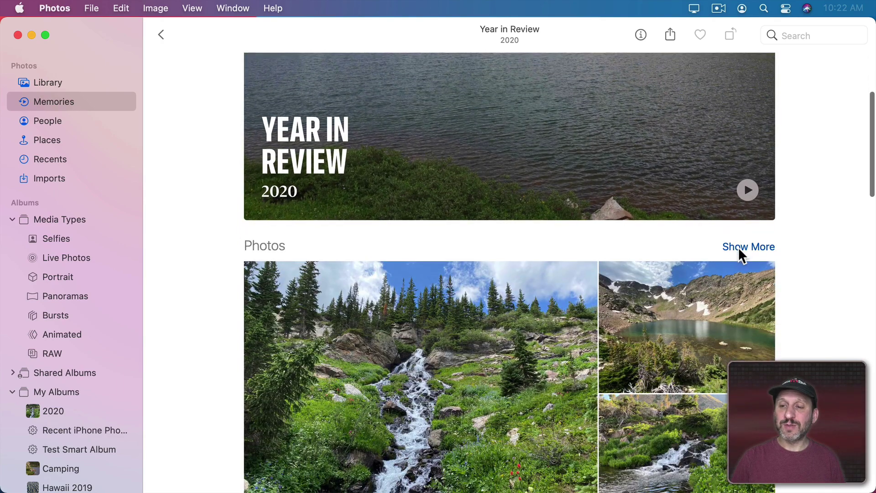
click(738, 247)
scroll(602, 288, down, 5)
click(306, 137)
scroll(467, 265, down, 10)
shift+click(507, 200)
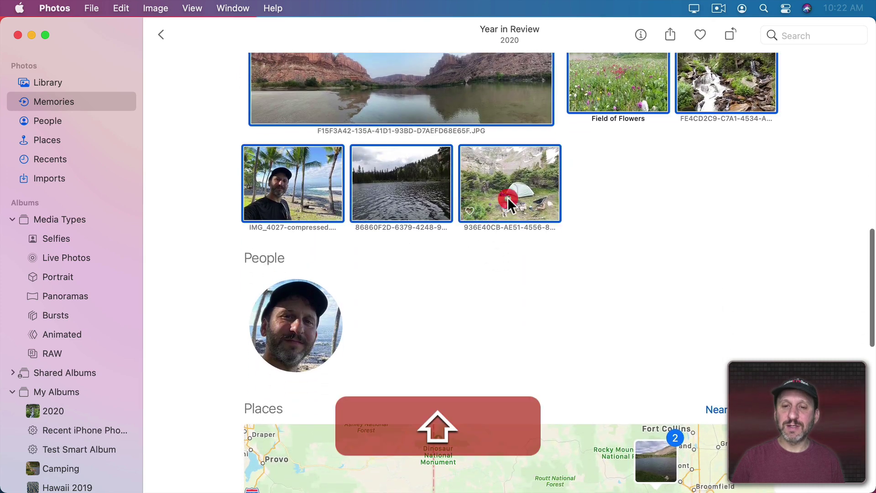
click(91, 8)
mouse_move(173, 141)
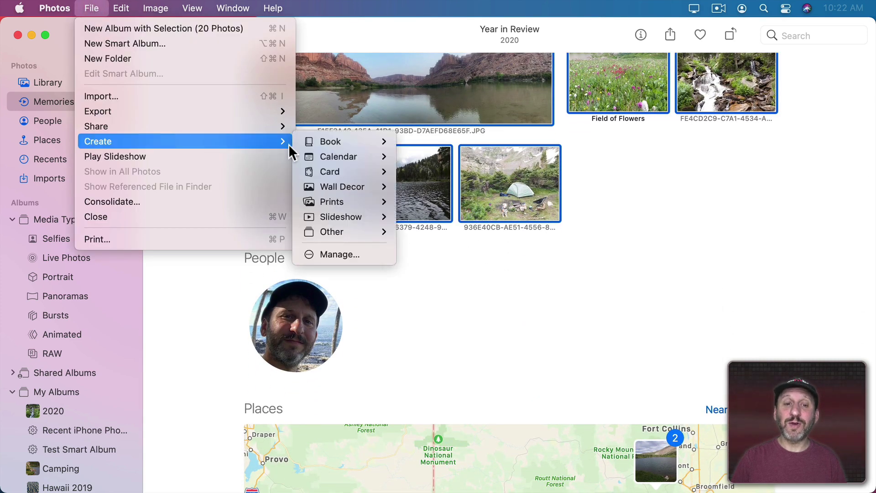
mouse_move(341, 216)
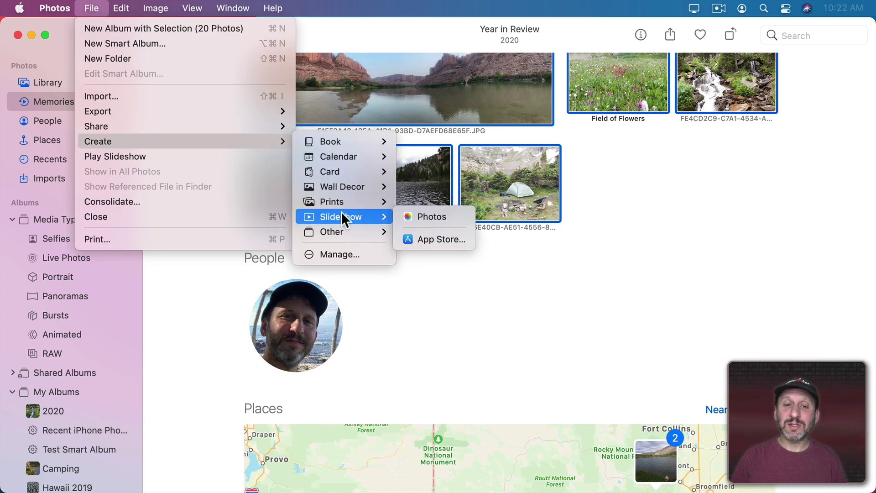
click(433, 218)
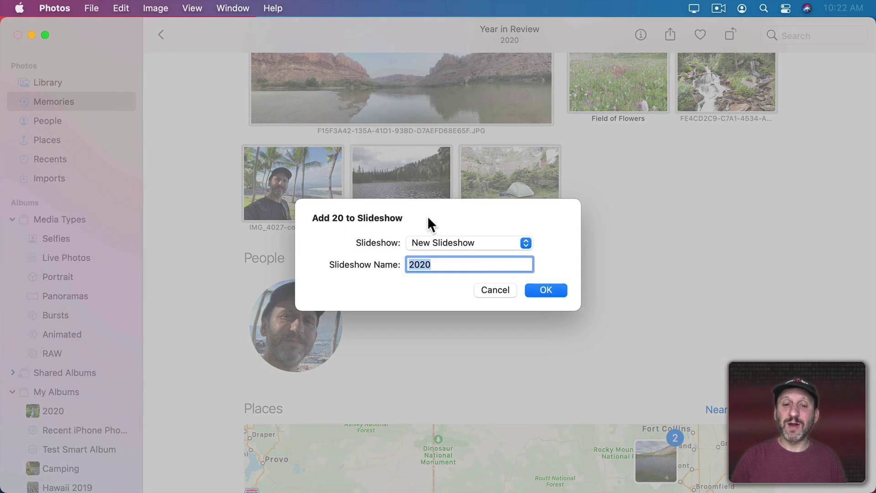
Name the slideshow 2020, try reordering the tent slide, and review its Music and Themes panels.
click(546, 290)
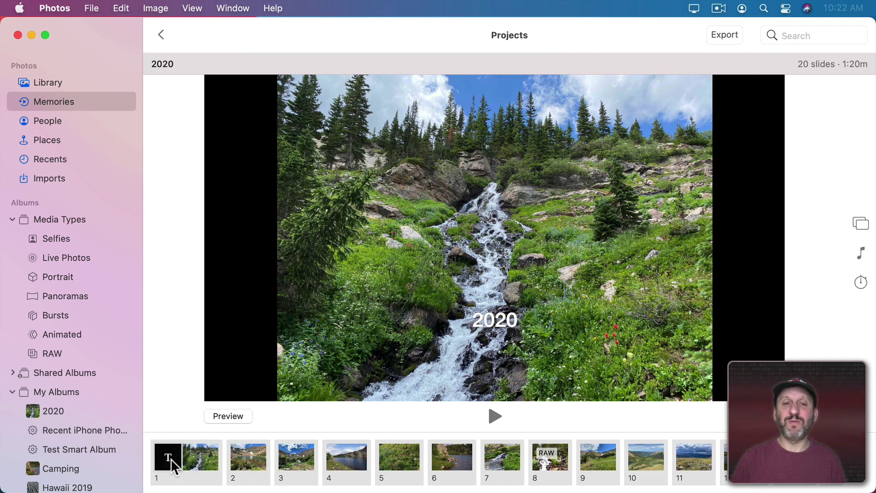
mouse_move(279, 457)
mouse_down()
mouse_move(339, 453)
mouse_move(273, 450)
mouse_up()
click(862, 254)
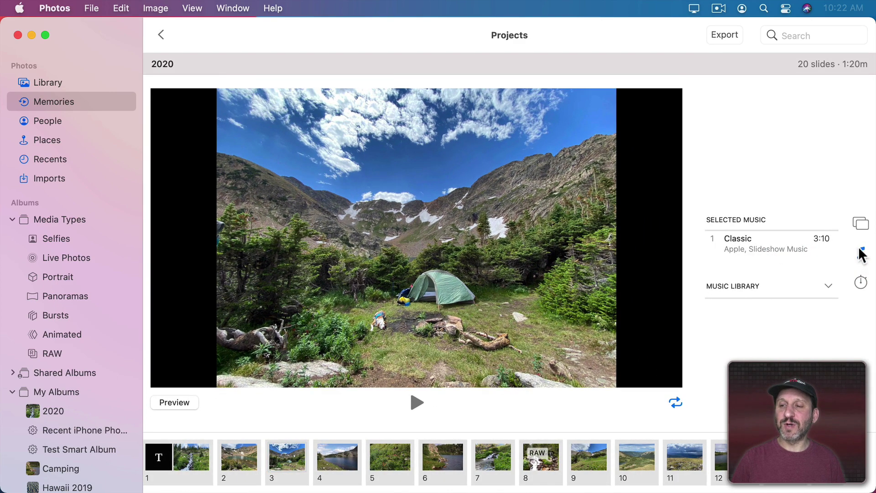
click(860, 224)
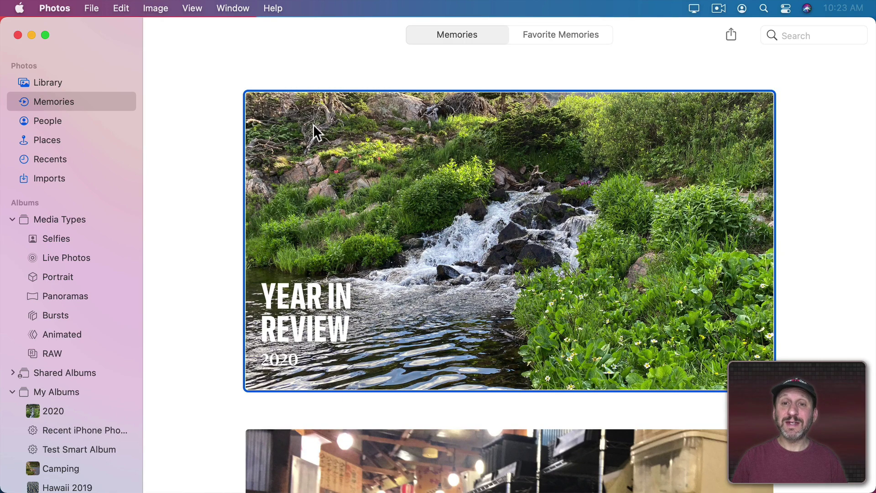
Create a 16-slide Year in Review Photos slideshow from the memory's context menu and browse its slides.
right_click(503, 187)
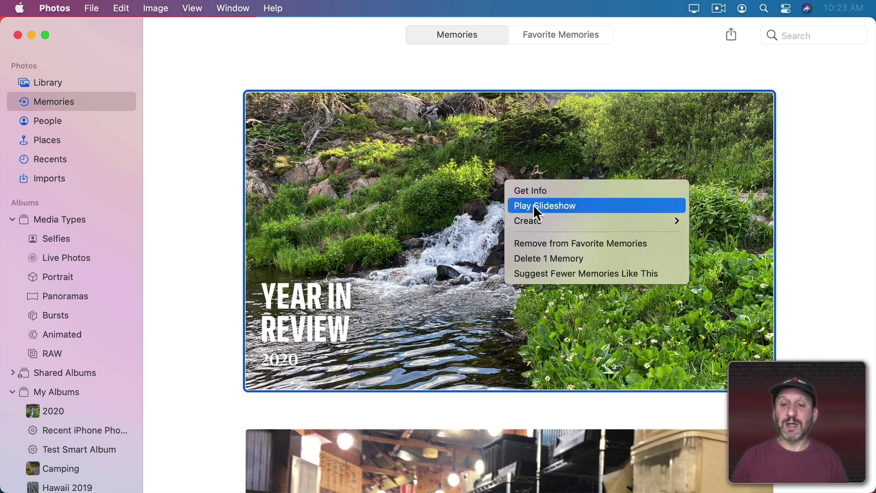
mouse_move(534, 219)
mouse_move(742, 299)
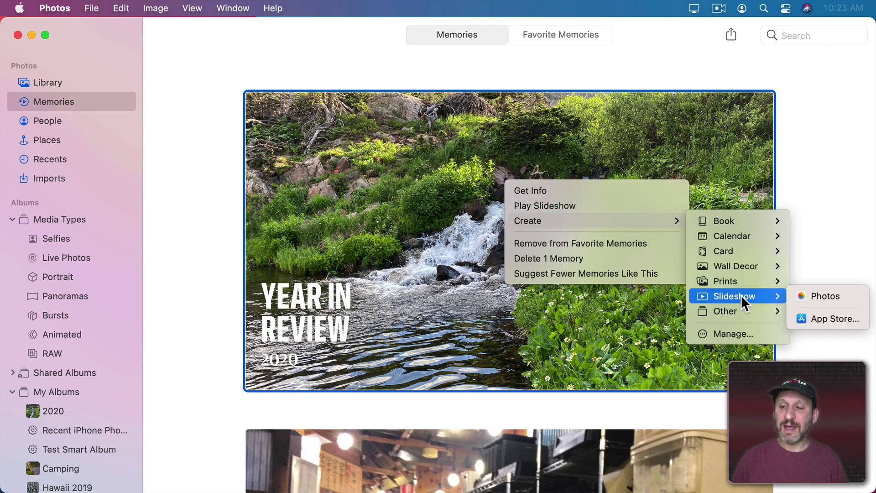
click(810, 295)
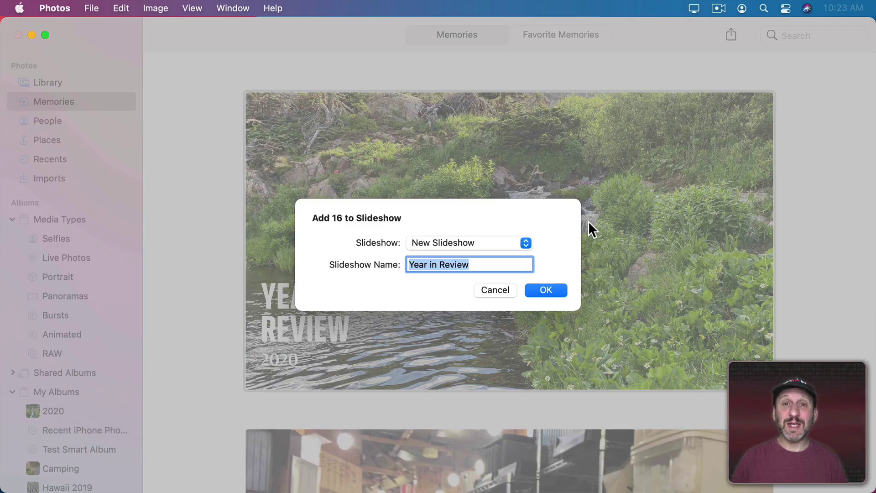
click(548, 289)
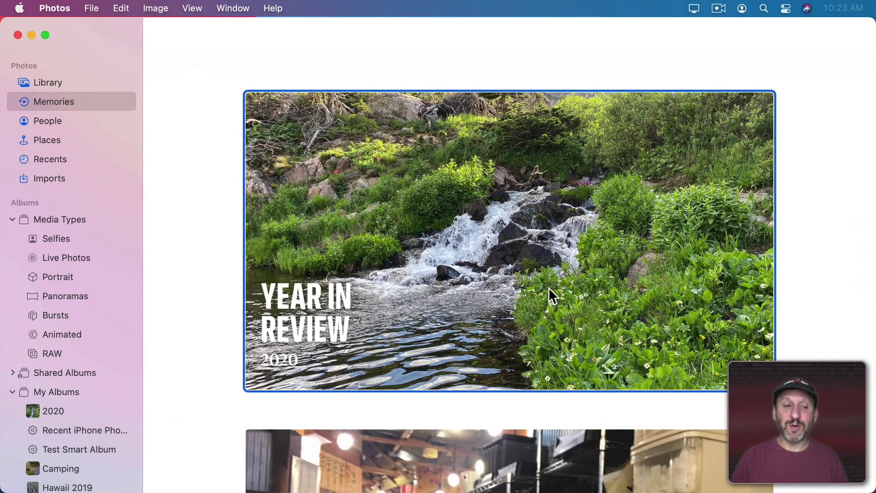
scroll(452, 460, right, 5)
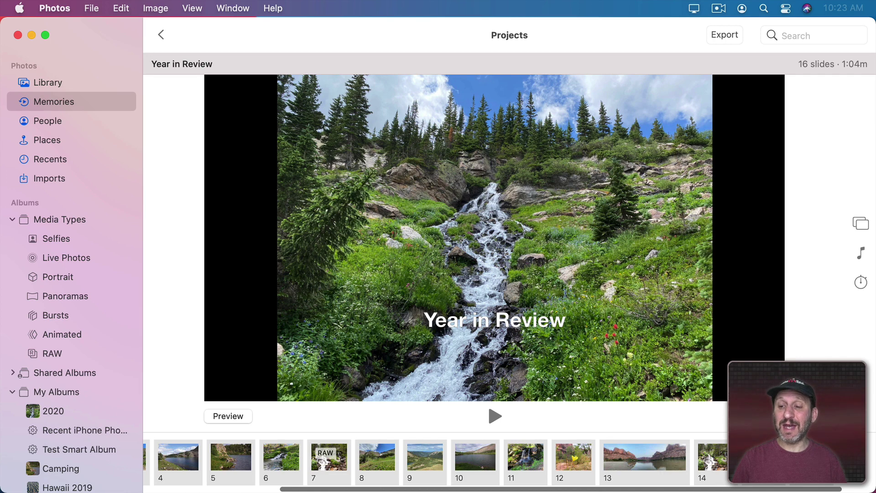
scroll(532, 456, left, 5)
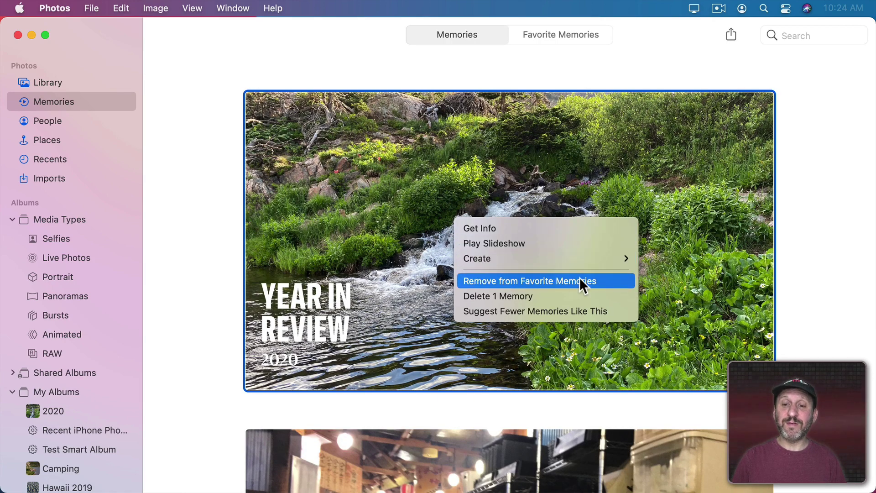
click(389, 206)
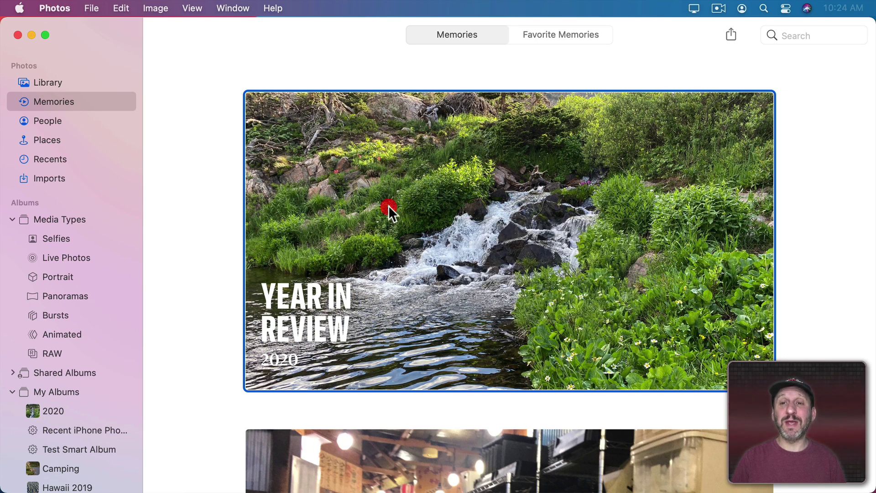
click(546, 37)
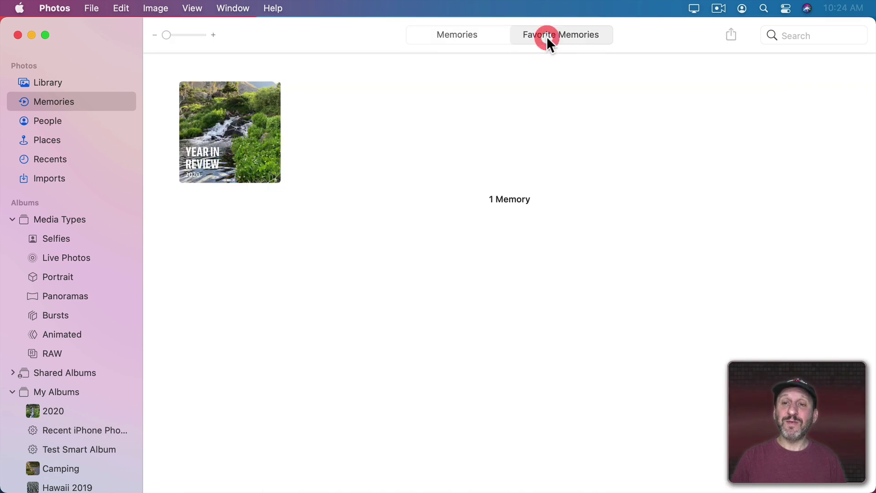
right_click(220, 129)
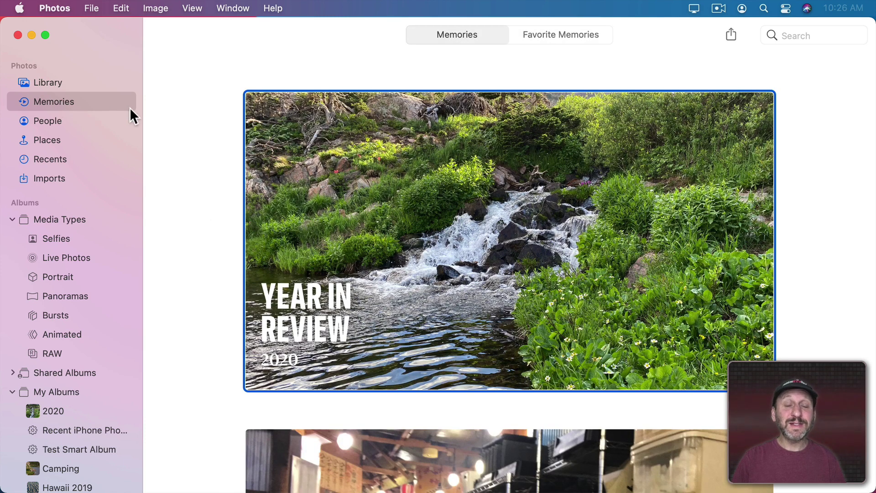
Open Photos Preferences to the General tab, with Show Holiday Events and Show Memories Notification checked.
click(62, 8)
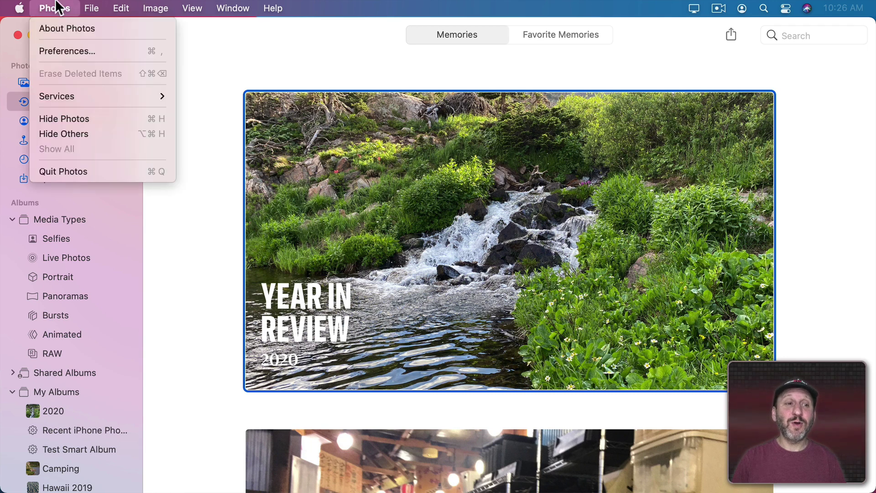
click(70, 47)
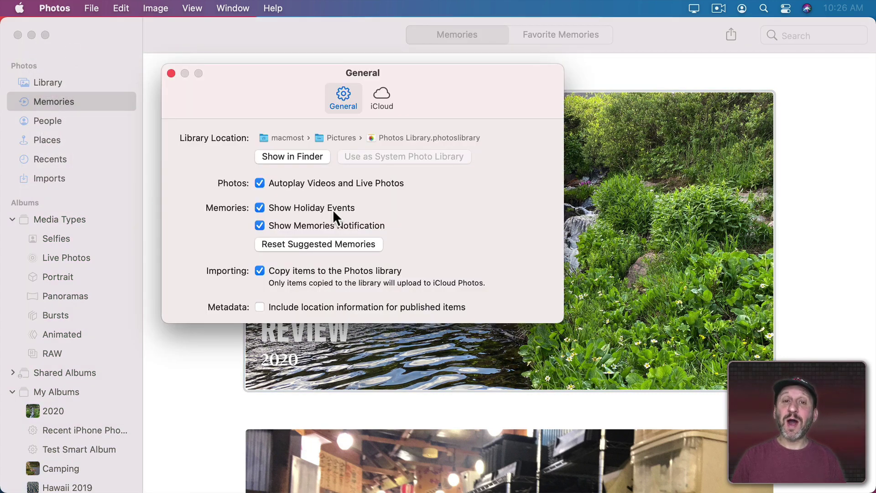